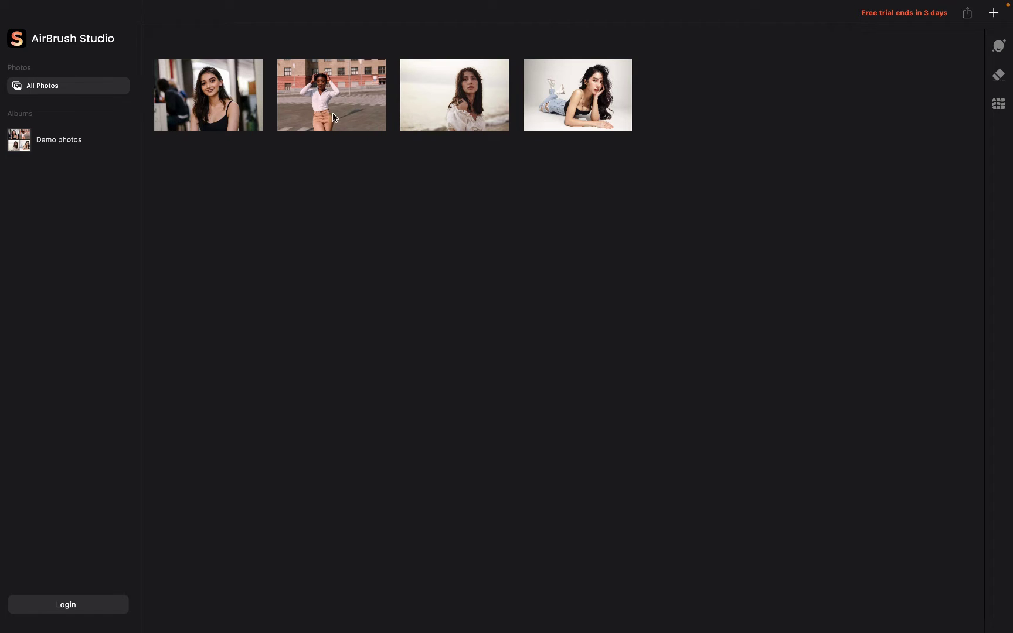
Open the beach portrait and set Smooth 74, Acne on, Skin Tone 69, Skin Tone Temperature 43
double_click(469, 106)
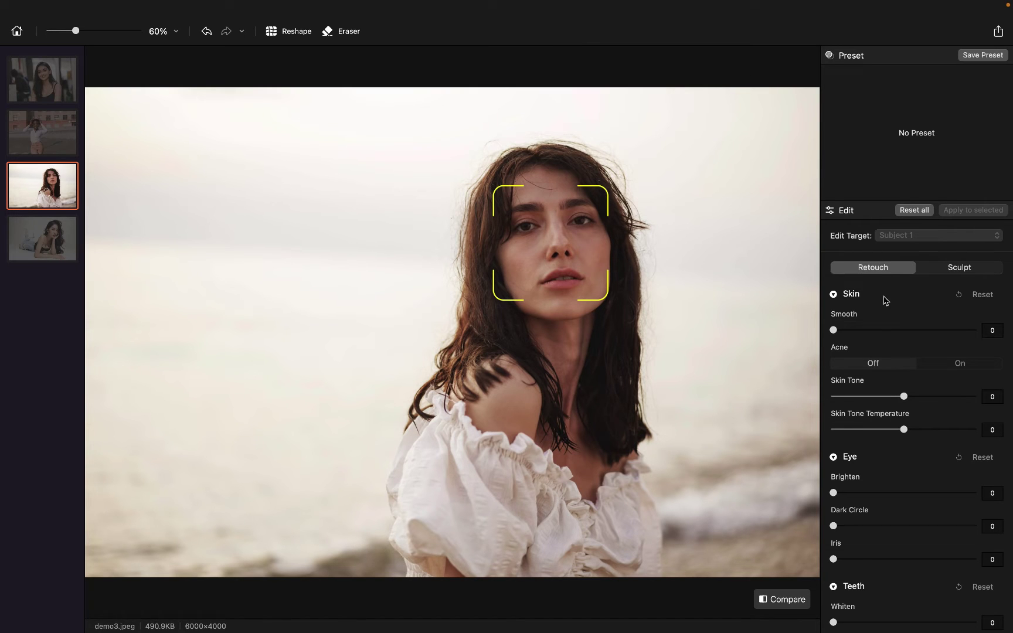
click(938, 331)
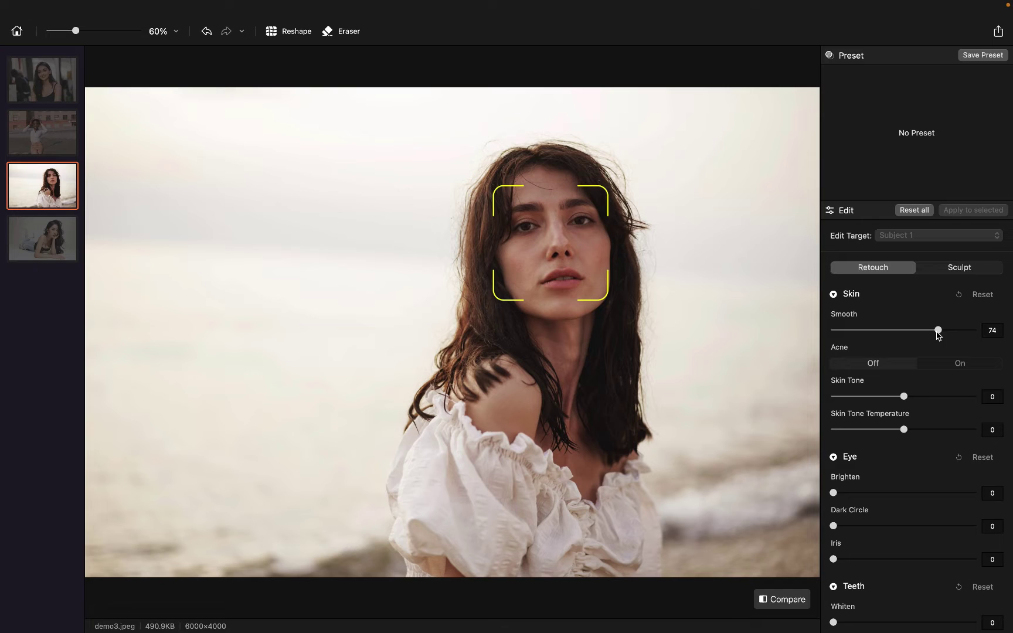
click(957, 365)
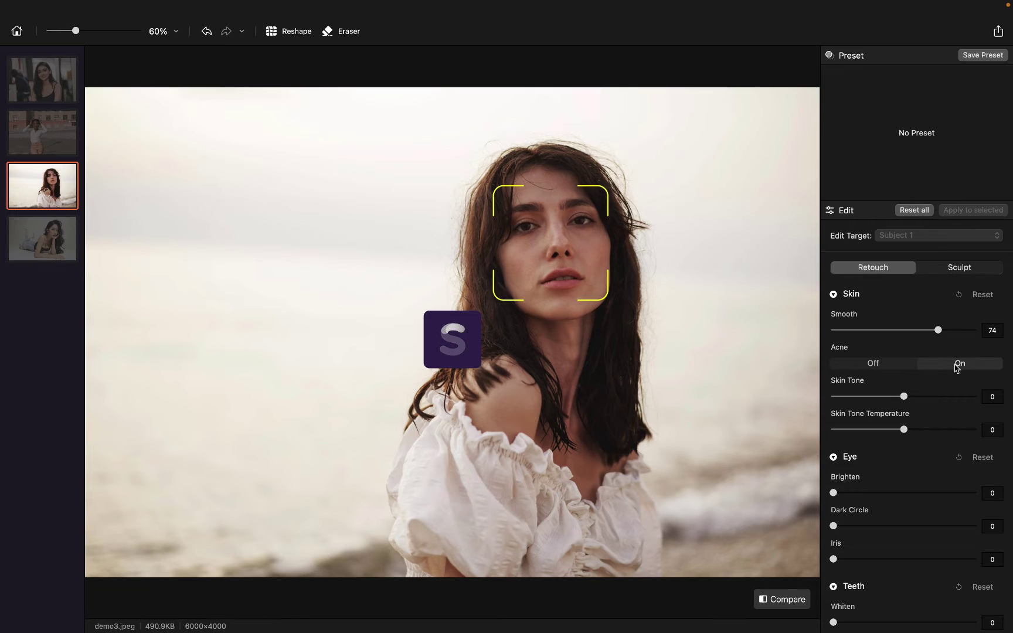
click(953, 399)
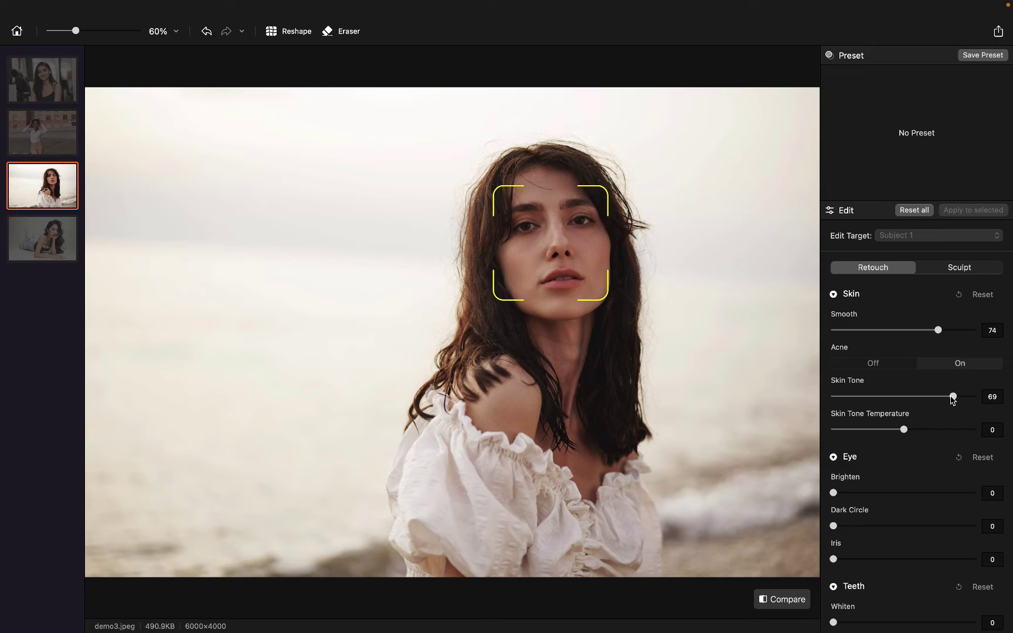
click(934, 431)
Set the Eye sliders to Brighten 22, Dark Circle 66 and Iris 34
scroll(934, 433, down, 5)
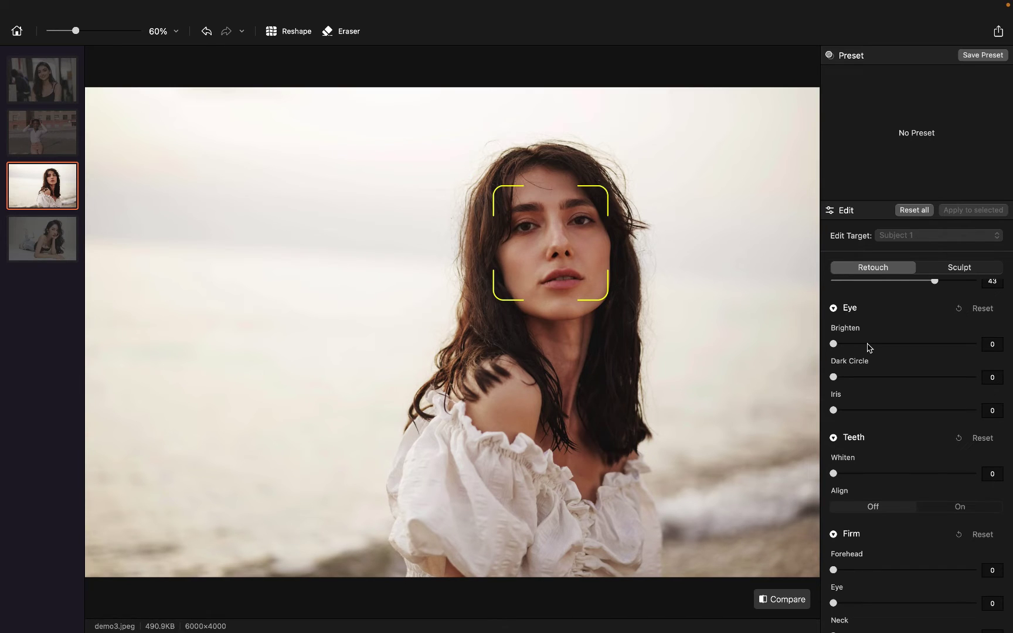
click(868, 346)
click(927, 378)
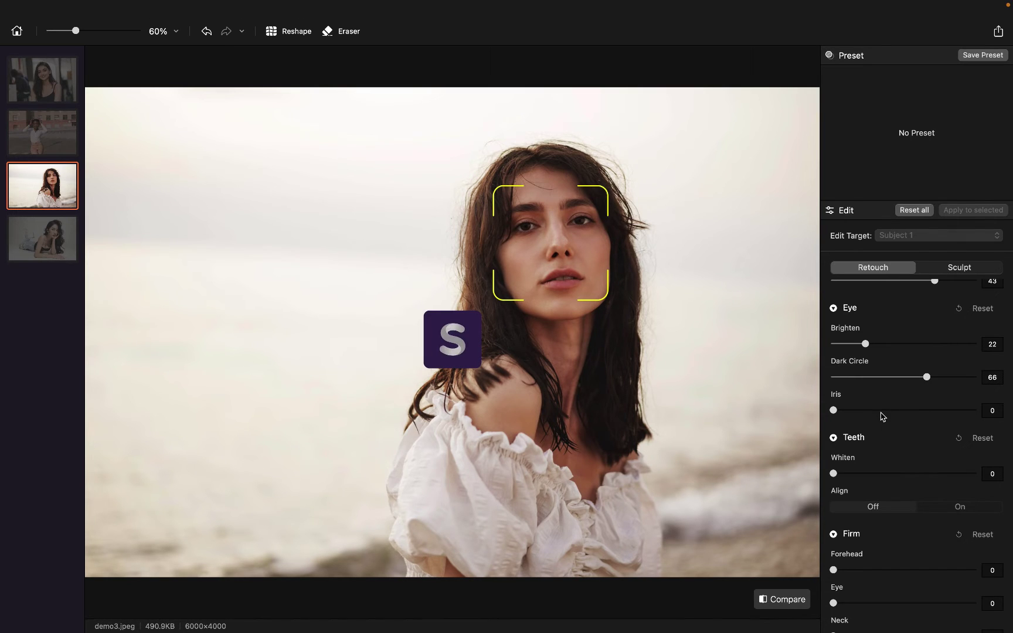
click(882, 411)
scroll(909, 452, down, 5)
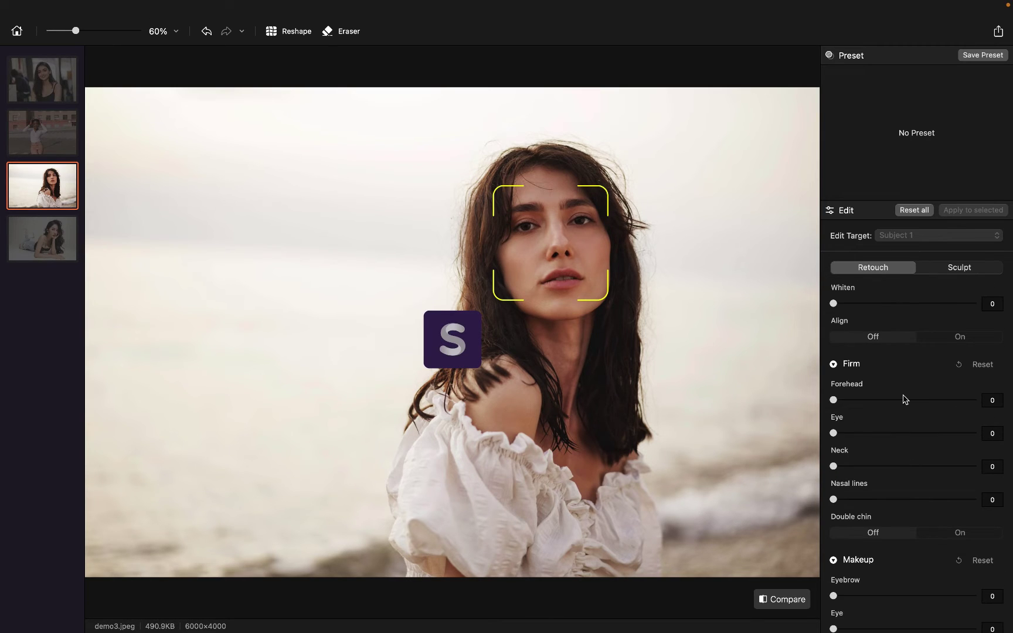
Set Teeth Whiten to 69 and switch teeth Align on
scroll(906, 399, up, 1)
scroll(906, 399, up, 2)
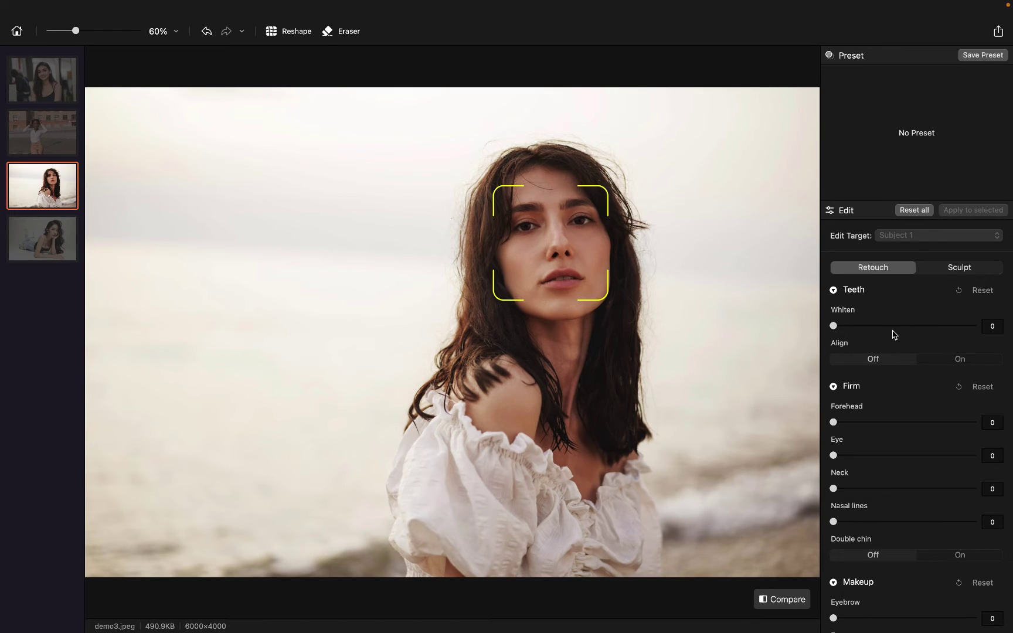
click(932, 326)
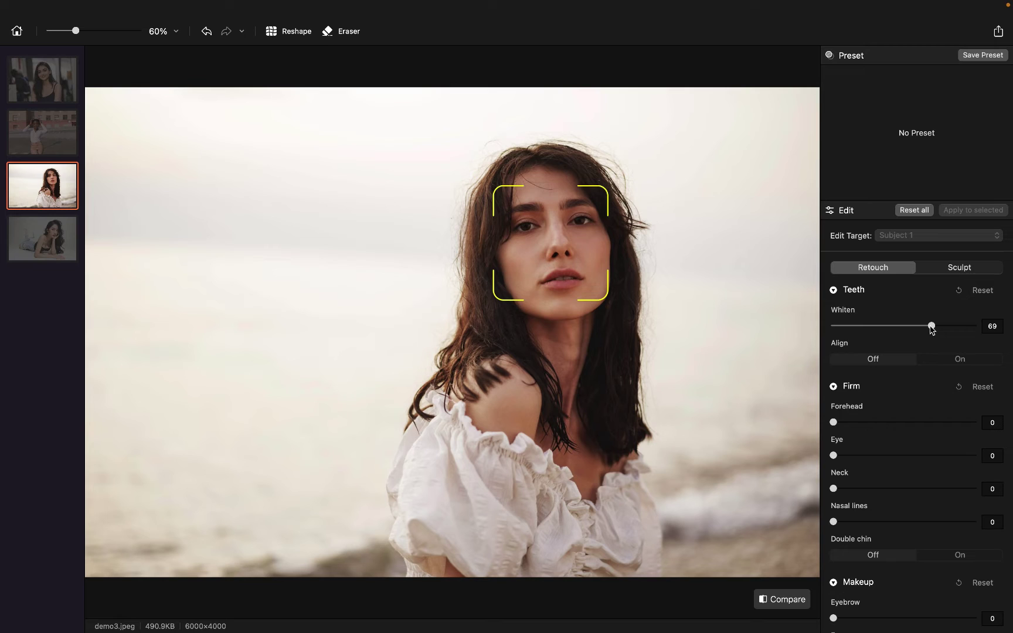
click(959, 360)
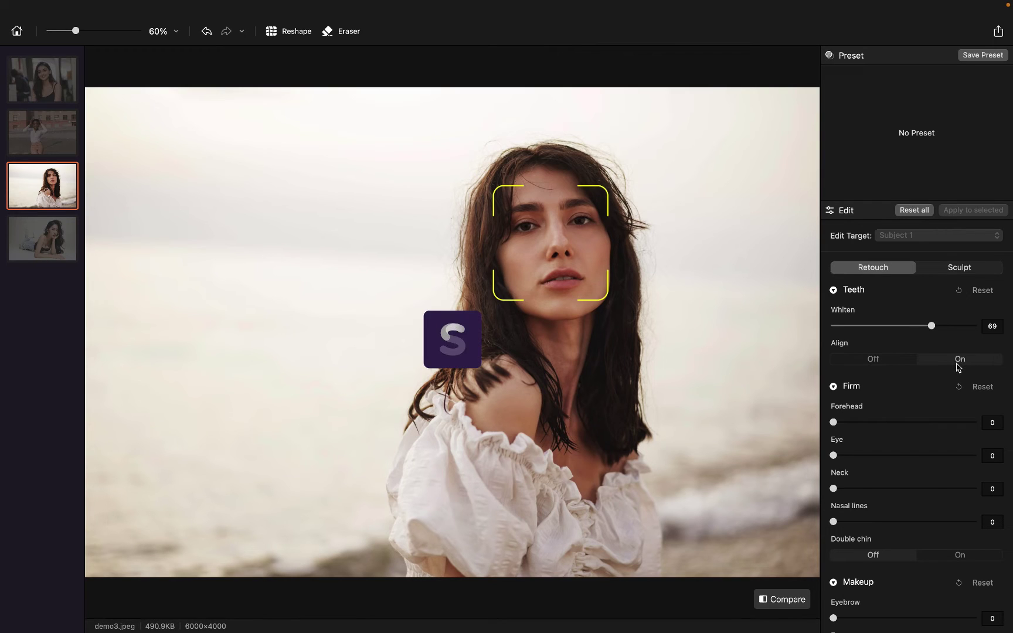
scroll(917, 418, down, 3)
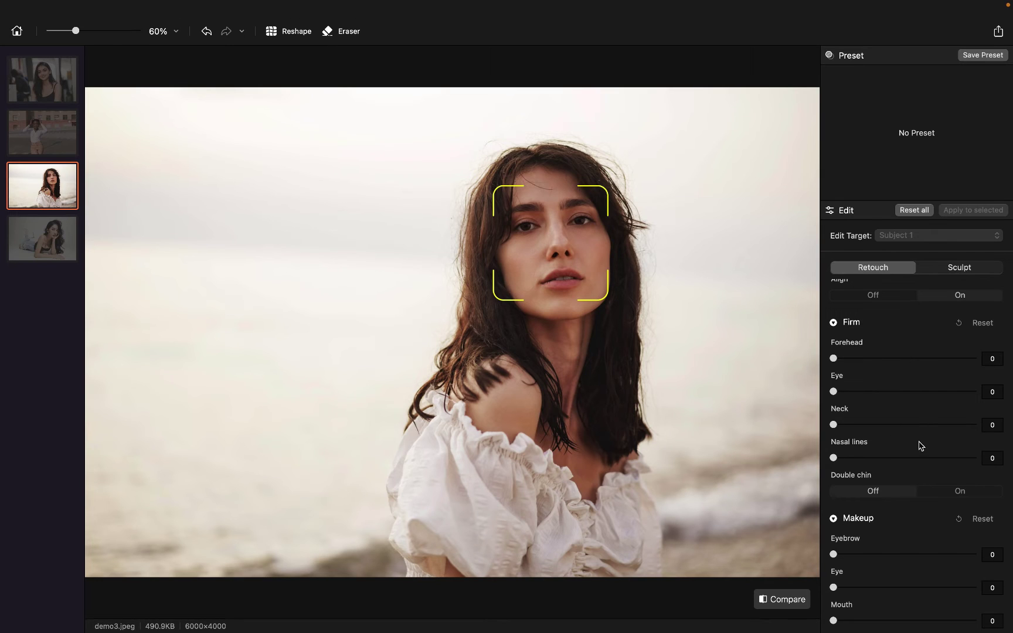
Set the Makeup sliders to Eyebrow 75, Eye 84 and Mouth 75
click(941, 555)
click(952, 589)
click(939, 621)
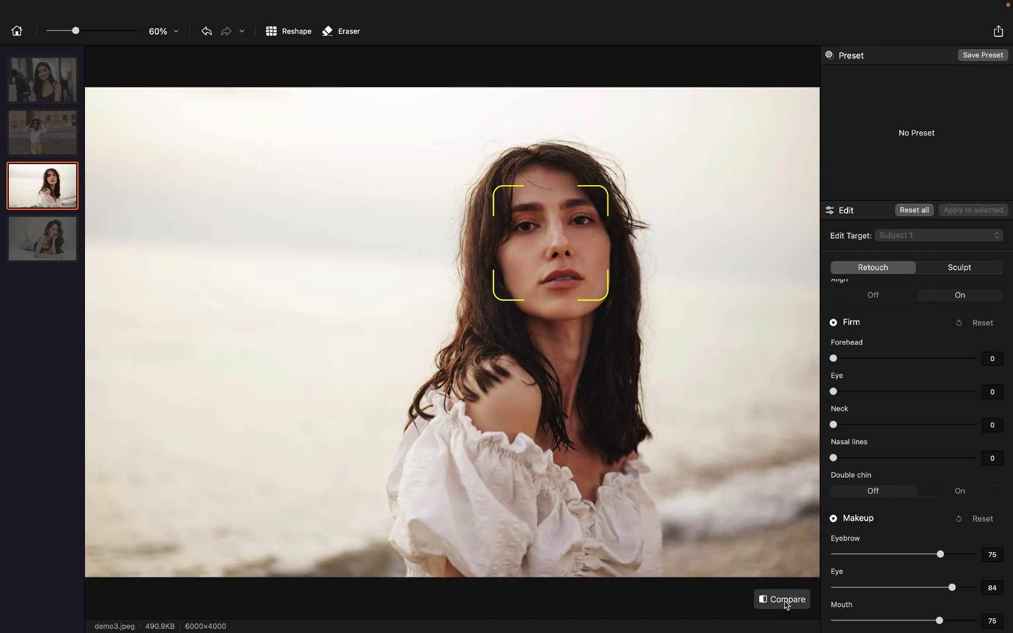
click(786, 604)
click(786, 604)
click(786, 604)
Save the current retouch settings as a new preset named 'myPreset'
click(984, 55)
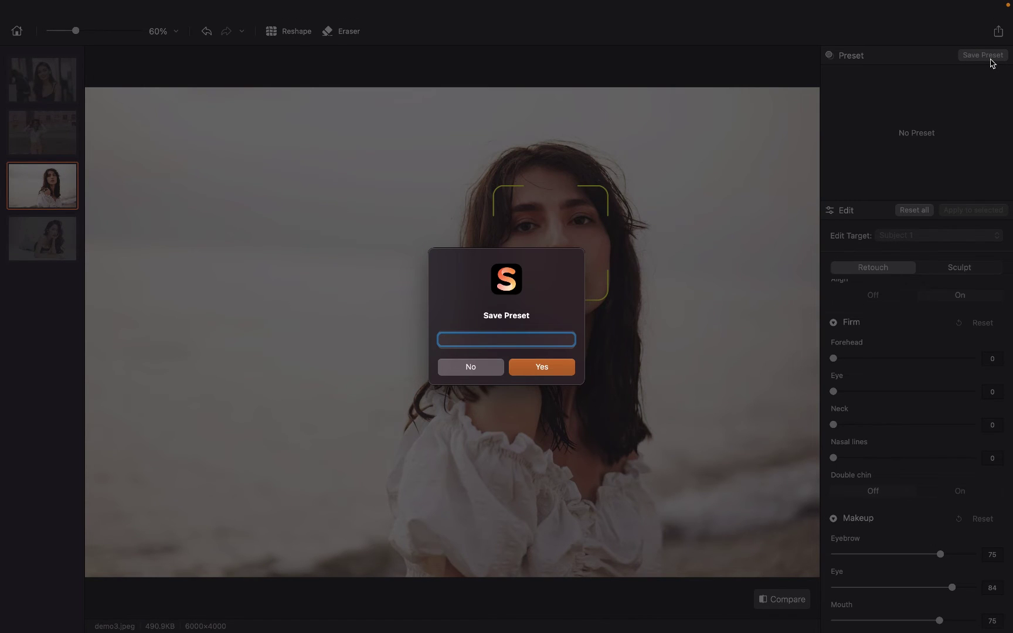
text(myPreset)
click(538, 367)
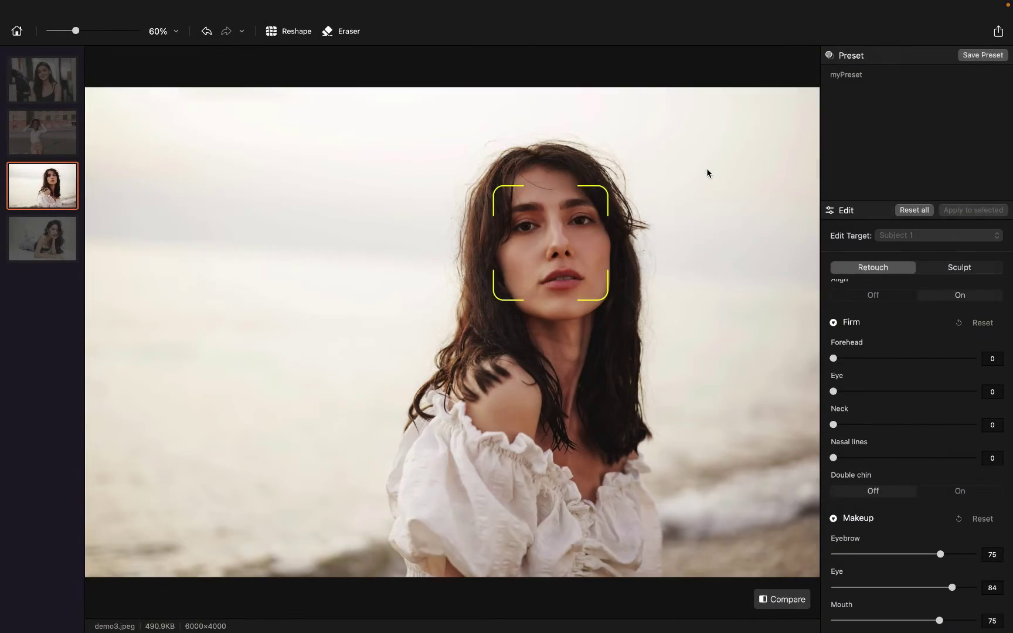
Choose the myPreset preset and multi-select all four demo photos in the filmstrip
click(868, 78)
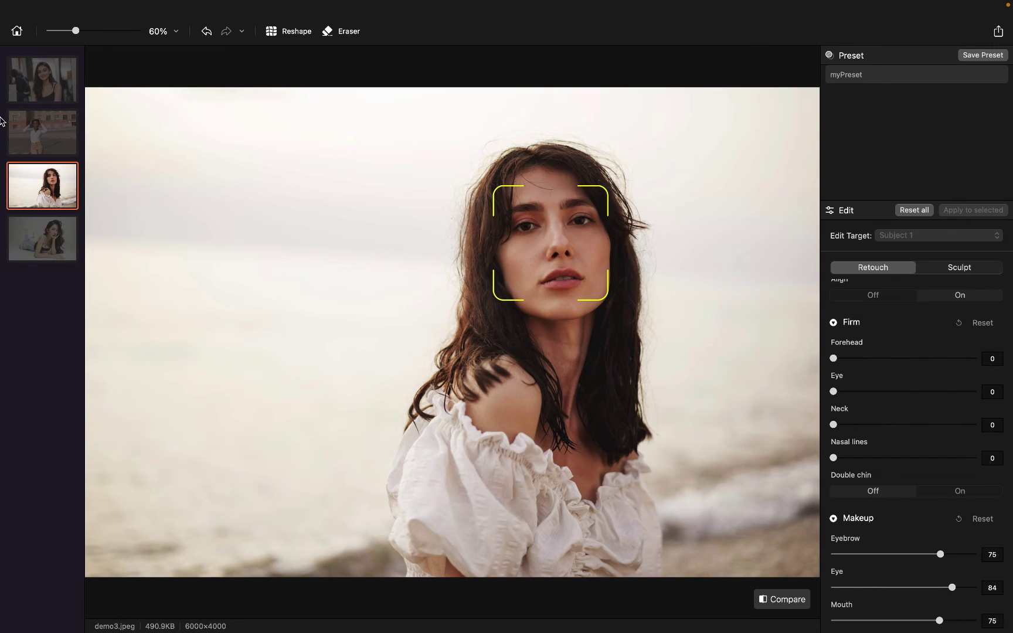
super+click(61, 139)
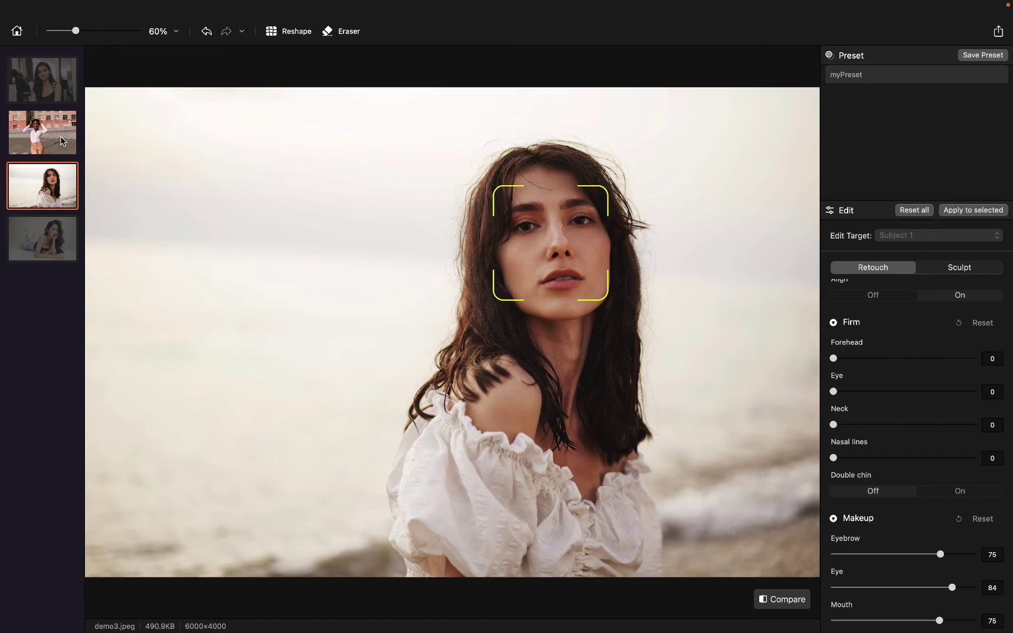
super+click(57, 92)
super+click(54, 239)
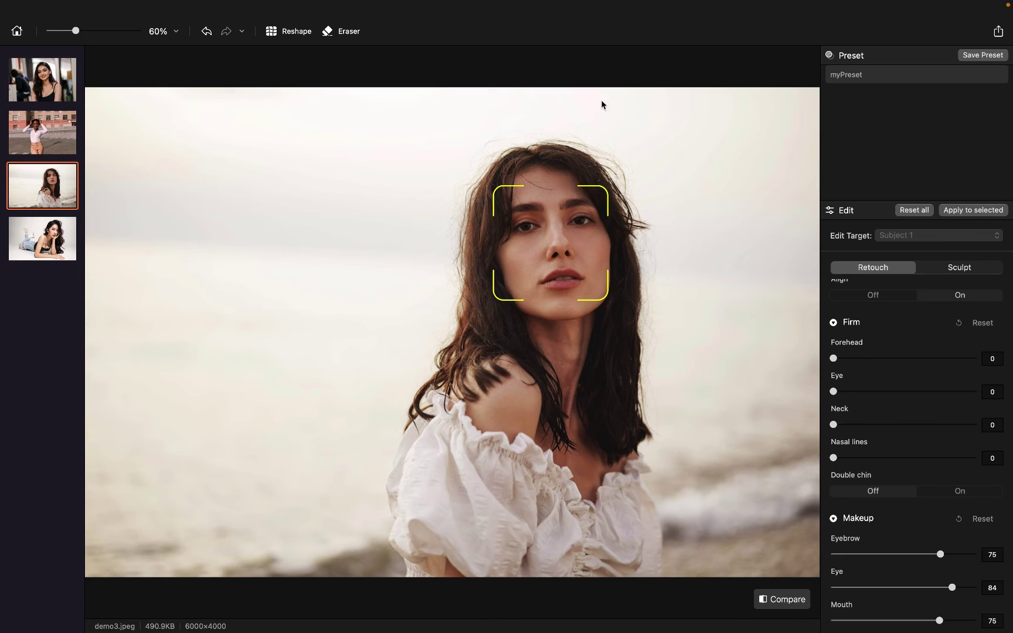
Apply the myPreset preset to the four selected photos from its context menu
right_click(887, 79)
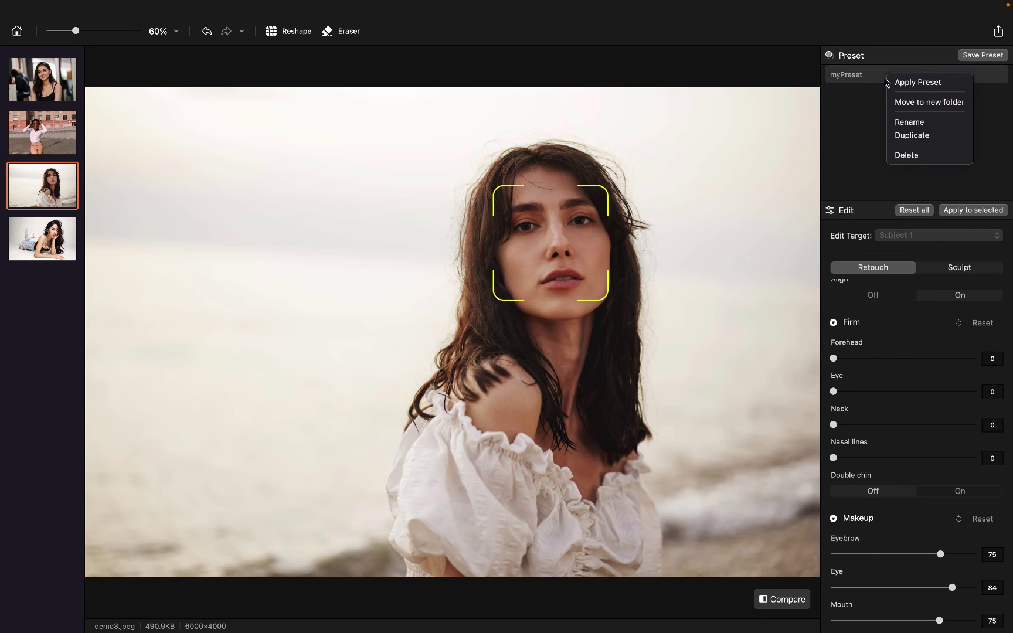
click(922, 87)
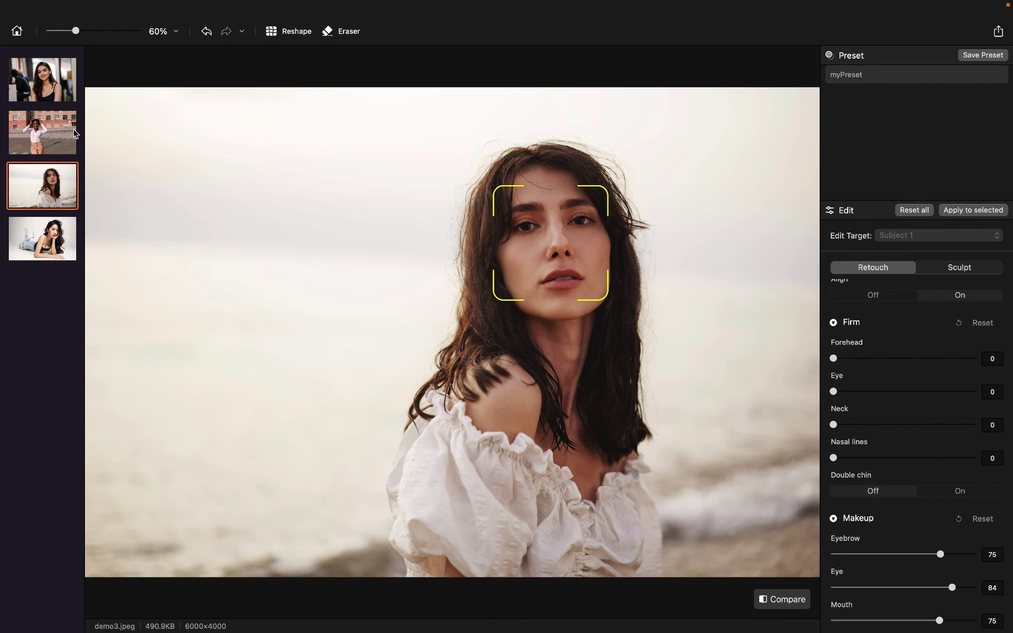
Open demo1.jpeg and compare its retouched eyes and teeth against the original
click(56, 86)
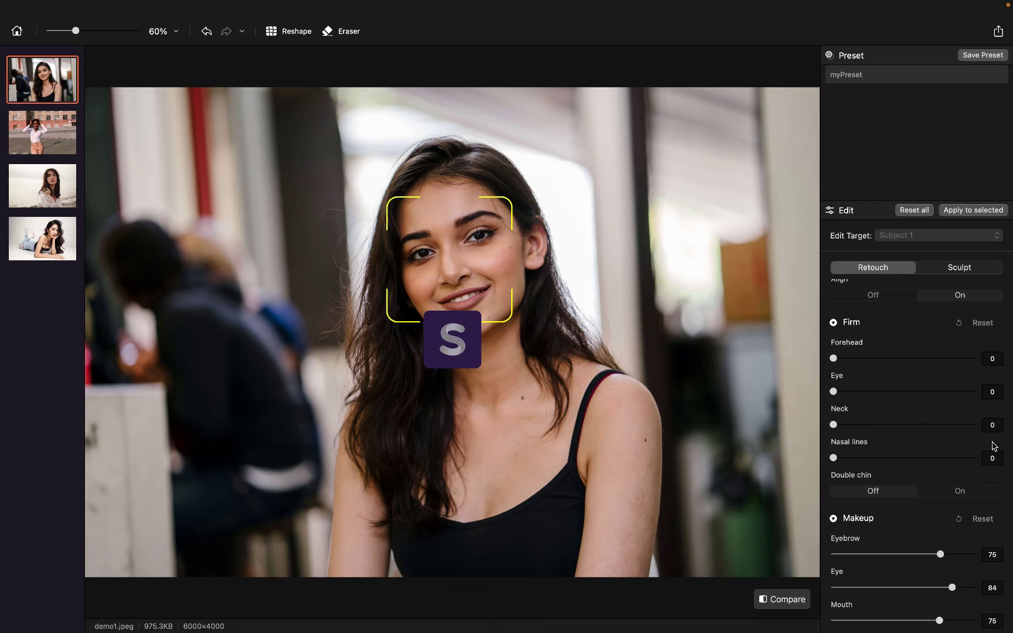
scroll(945, 438, up, 10)
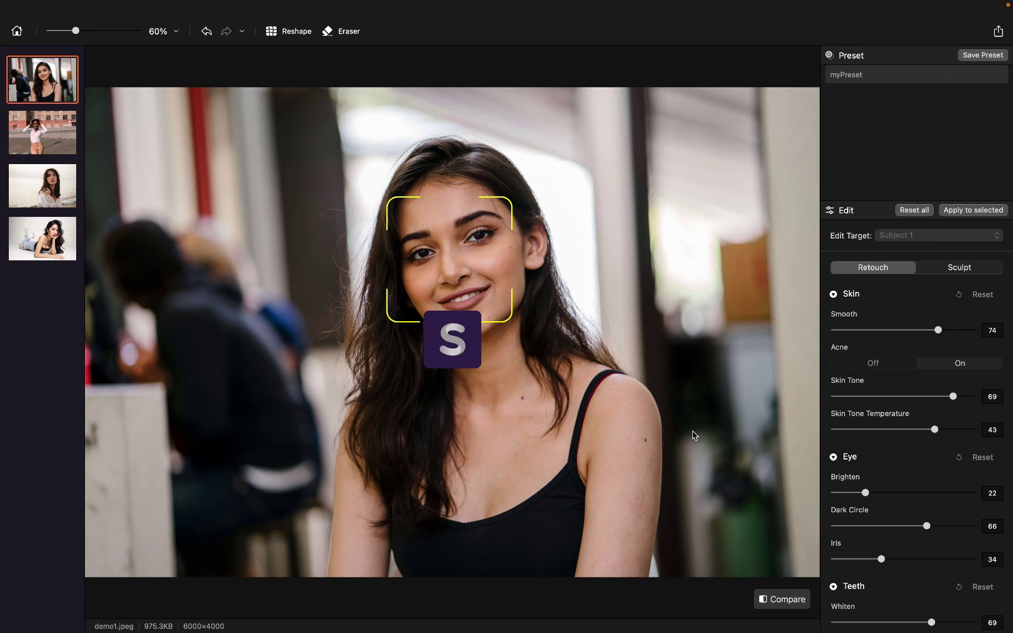
click(783, 604)
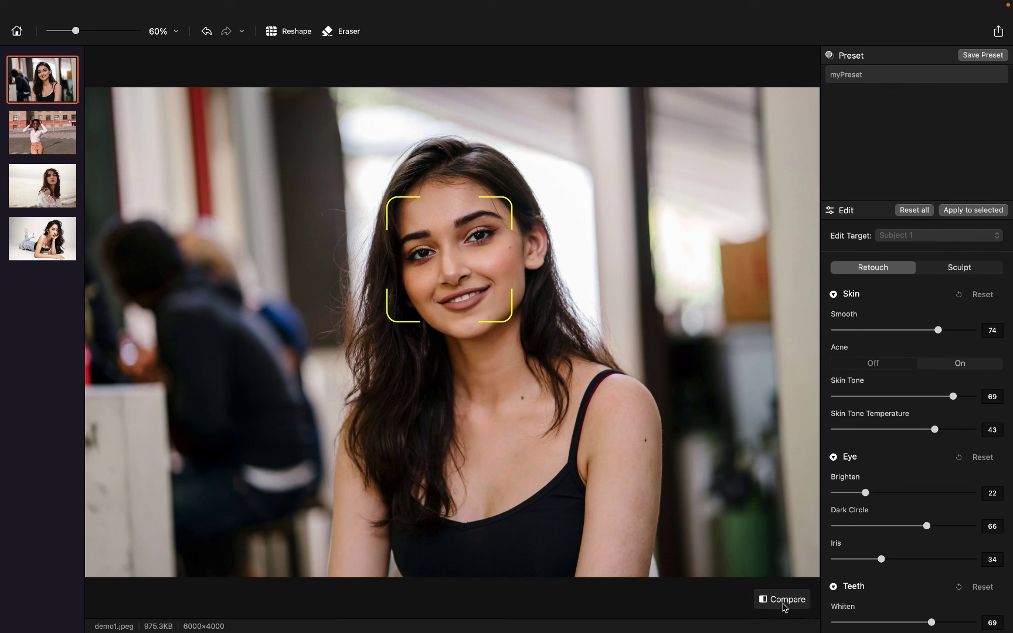
click(783, 605)
click(784, 606)
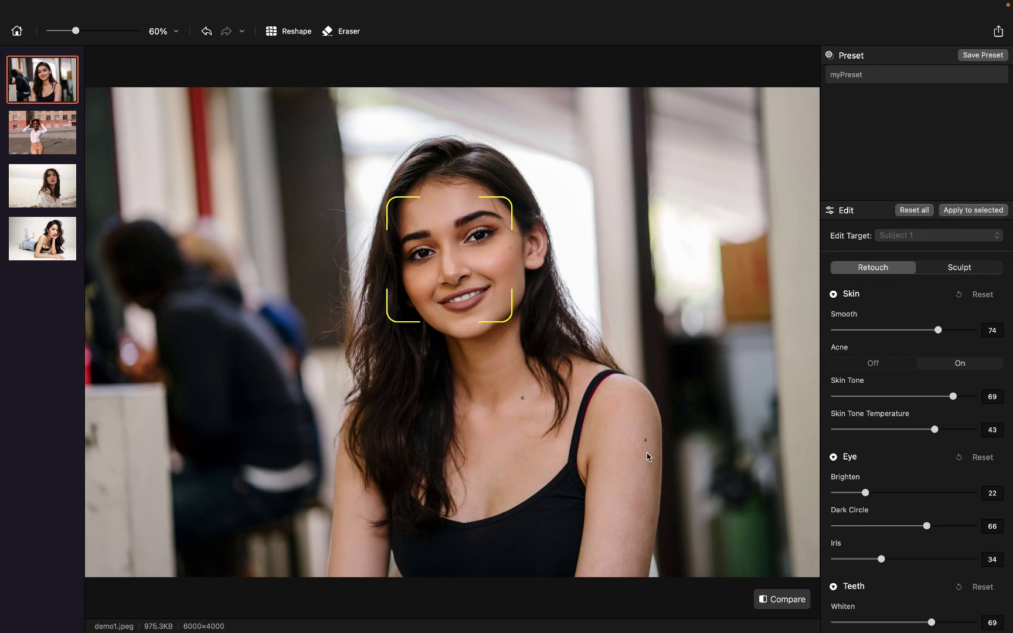
Open demo4.jpeg to check it carries the myPreset retouch values
click(54, 241)
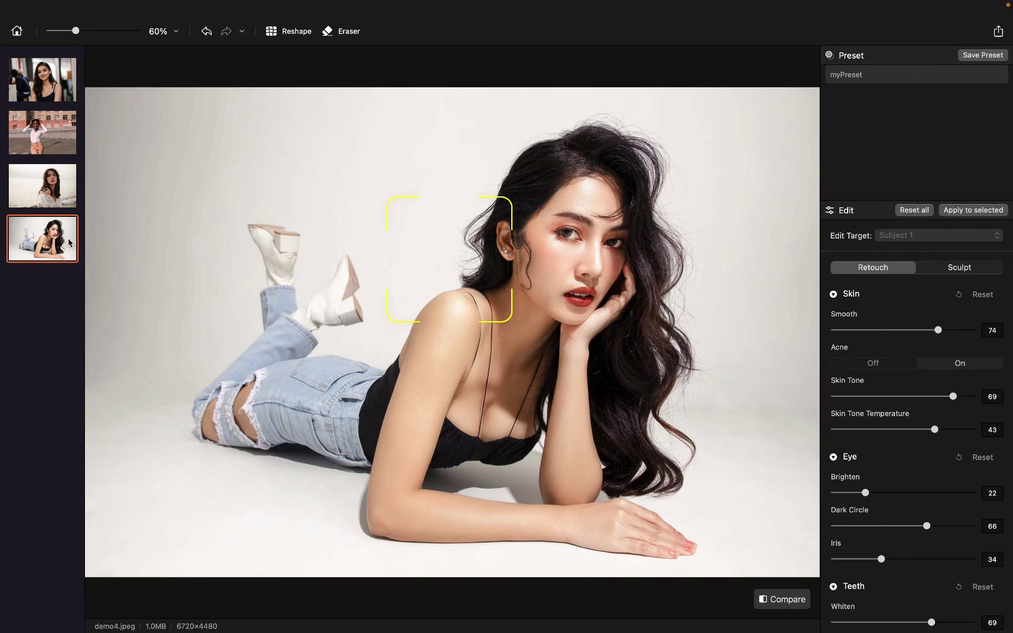